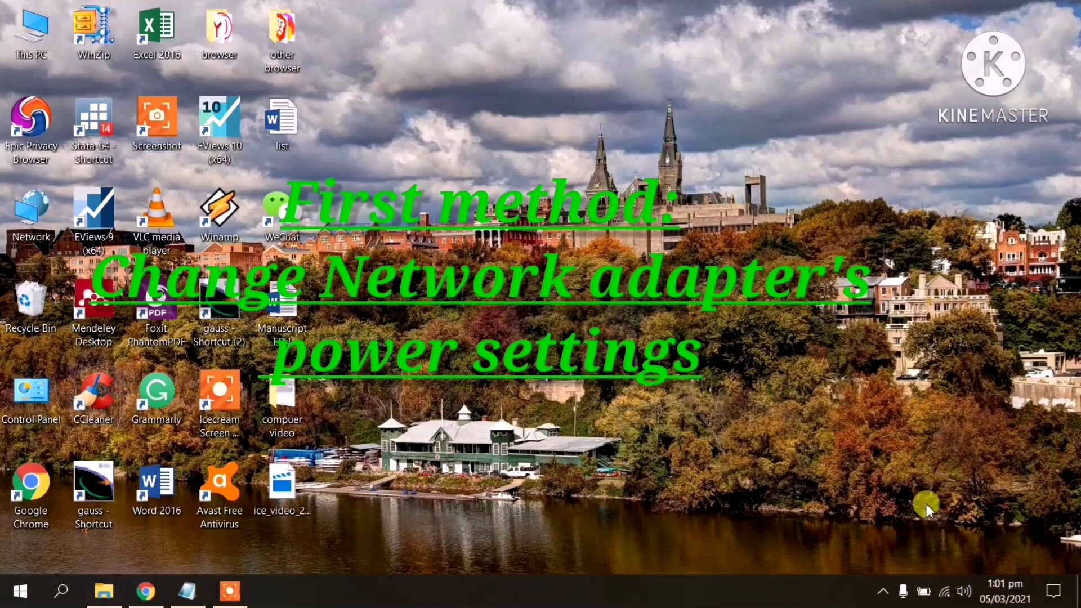
Open Network & Internet settings from the tray network icon and maximize the Settings window.
right_click(947, 594)
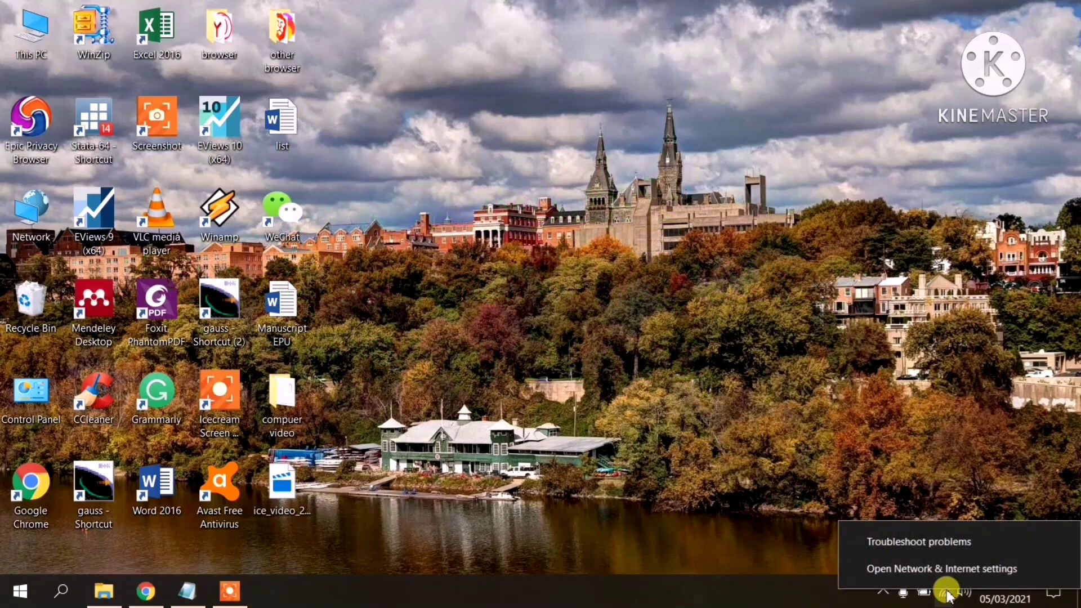
left_click(943, 569)
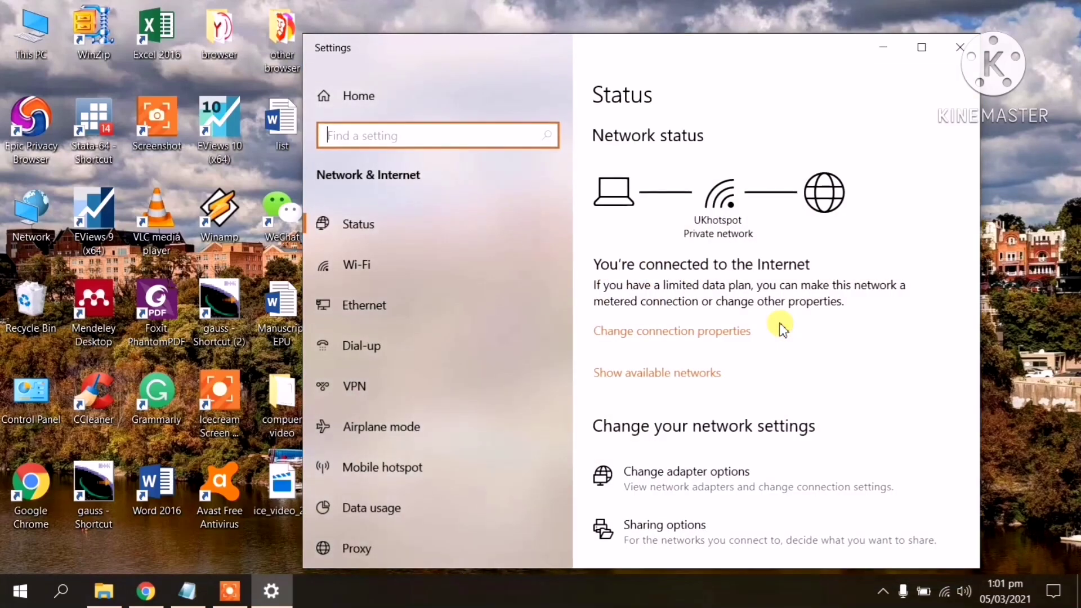
left_click(921, 47)
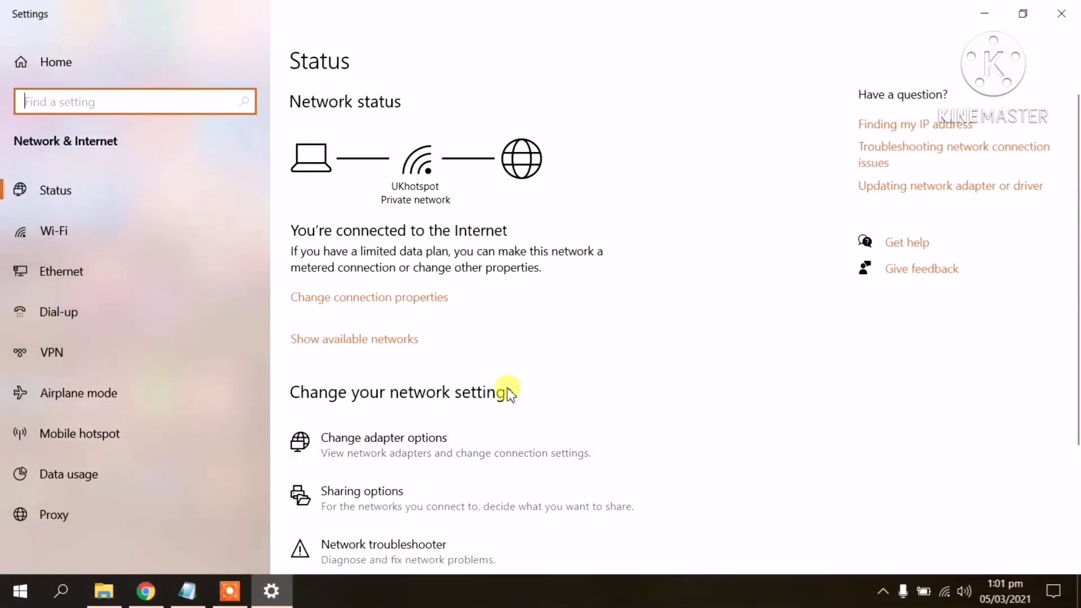
scroll(486, 378, "down", 1)
scroll(486, 378, "down", 2)
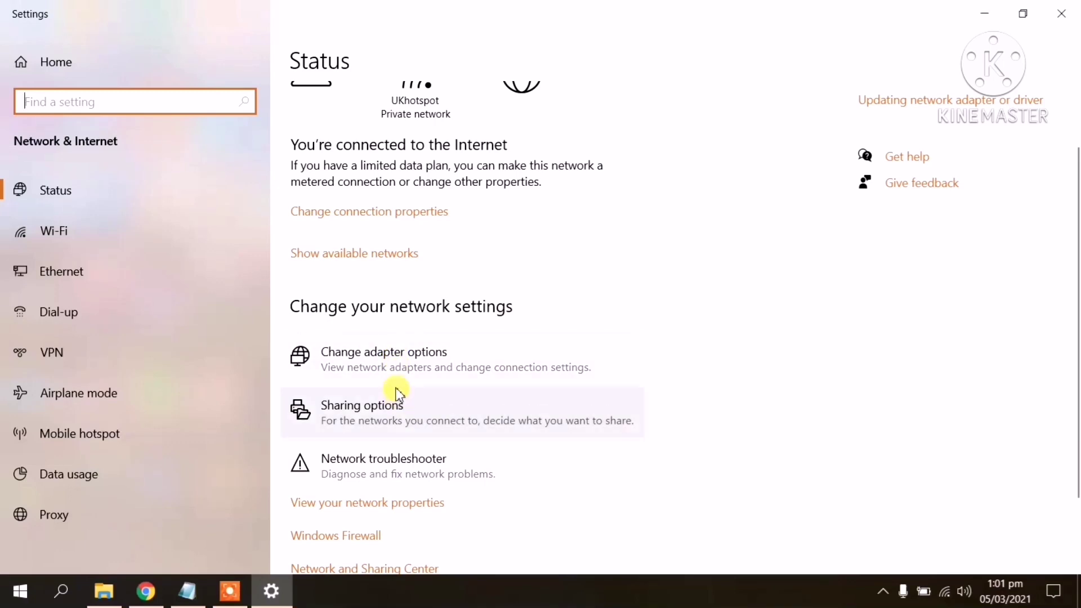
Open the Wi-Fi adapter's Properties dialog from Change adapter options and center it on screen.
left_click(398, 363)
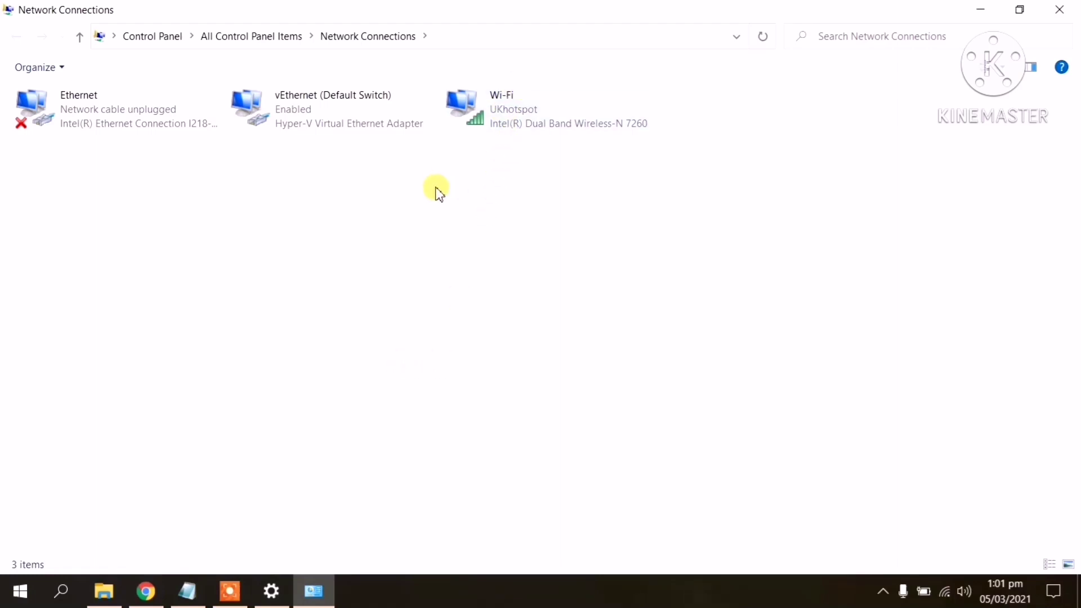
right_click(501, 102)
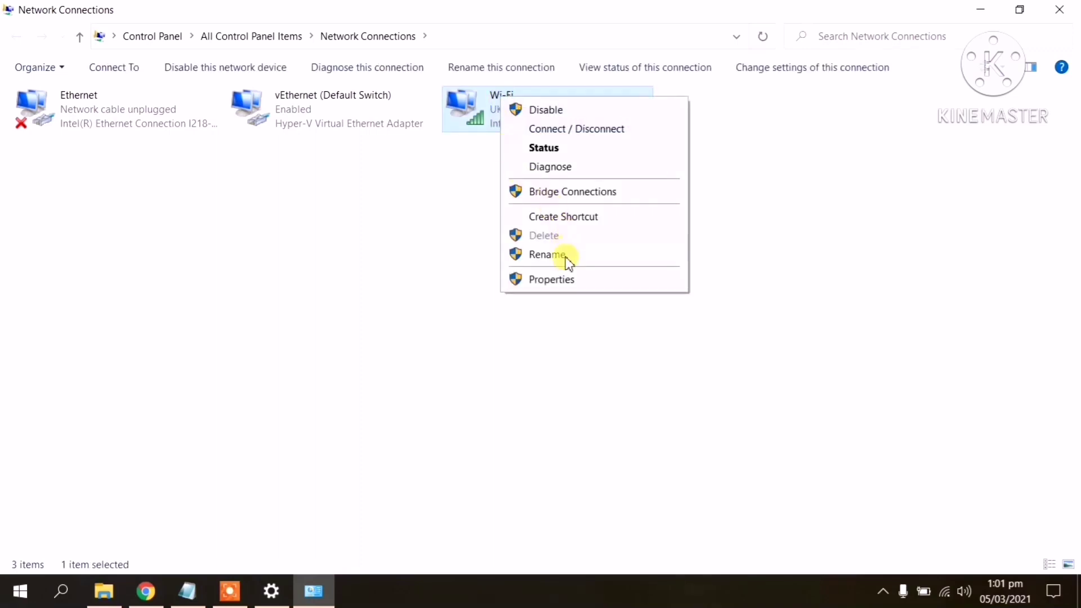
left_click(561, 283)
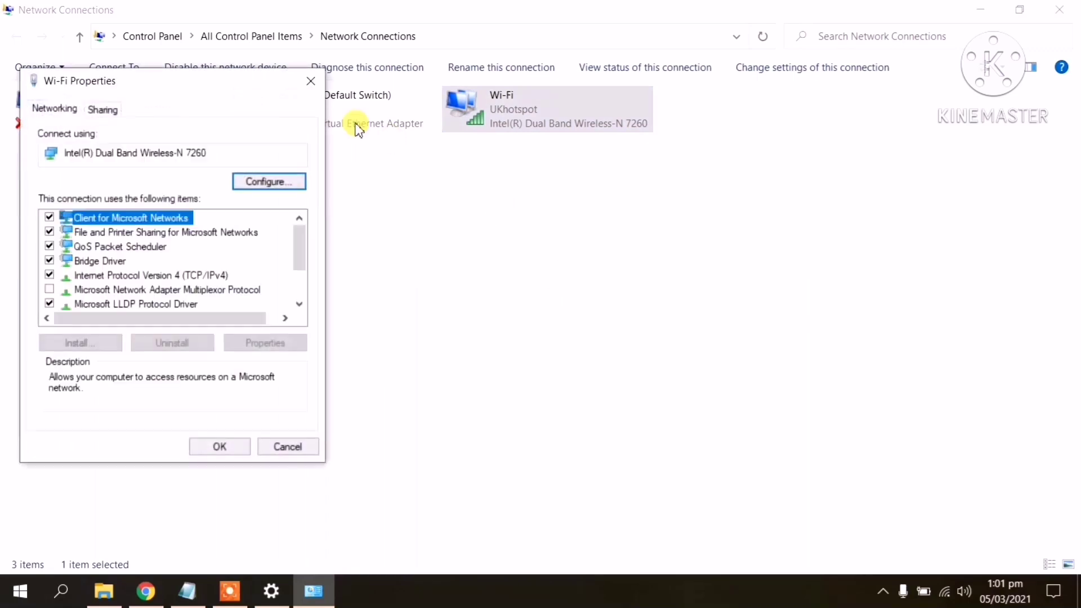
left_click_drag(259, 91, 454, 97)
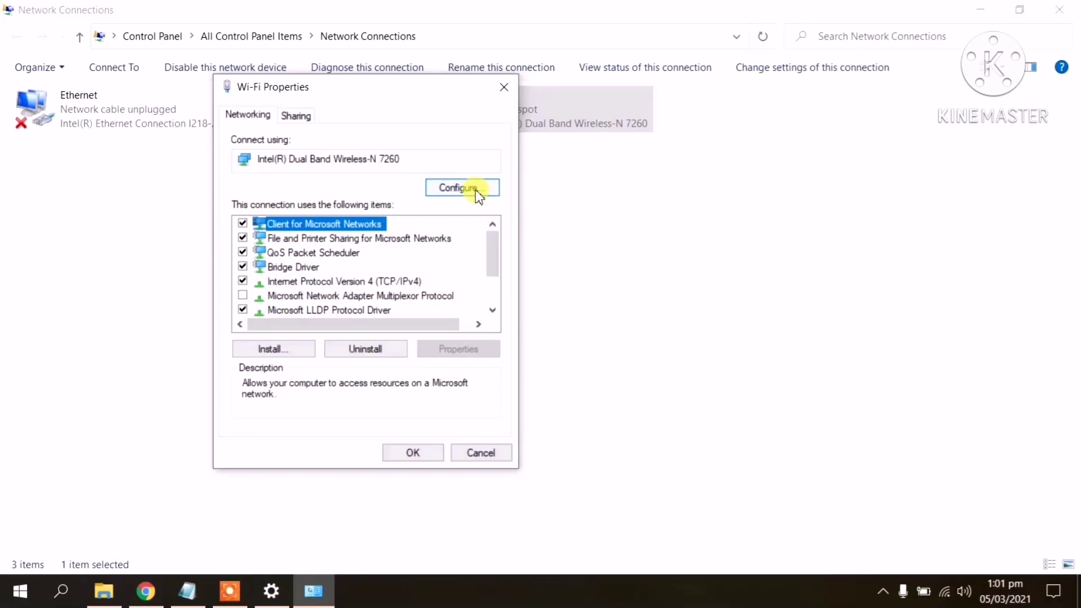
Uncheck 'Allow the computer to turn off this device to save power' for the Intel 7260 adapter.
left_click(456, 187)
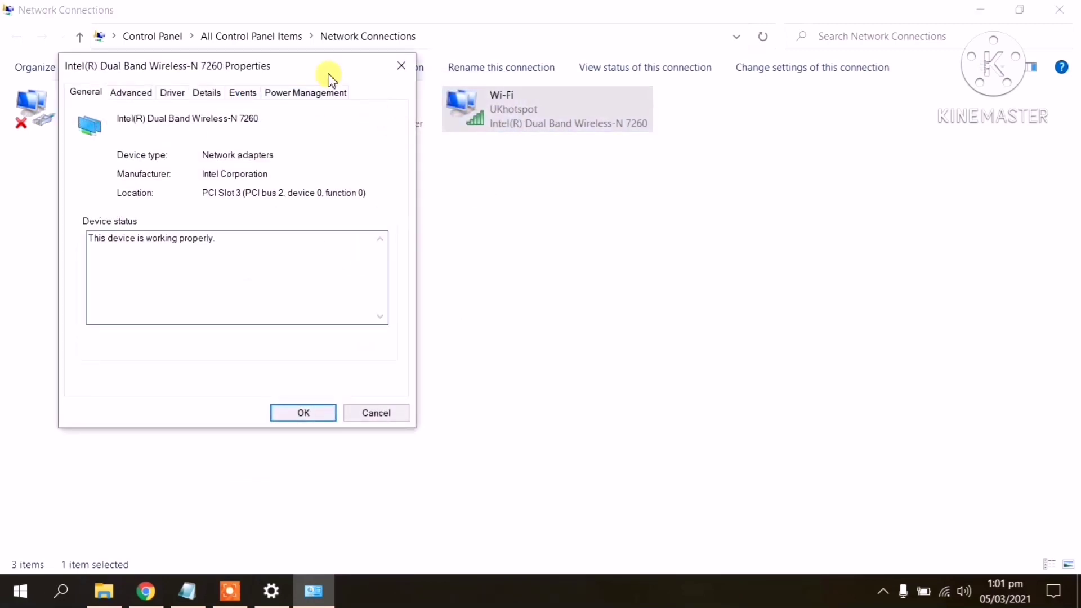
left_click_drag(325, 66, 519, 57)
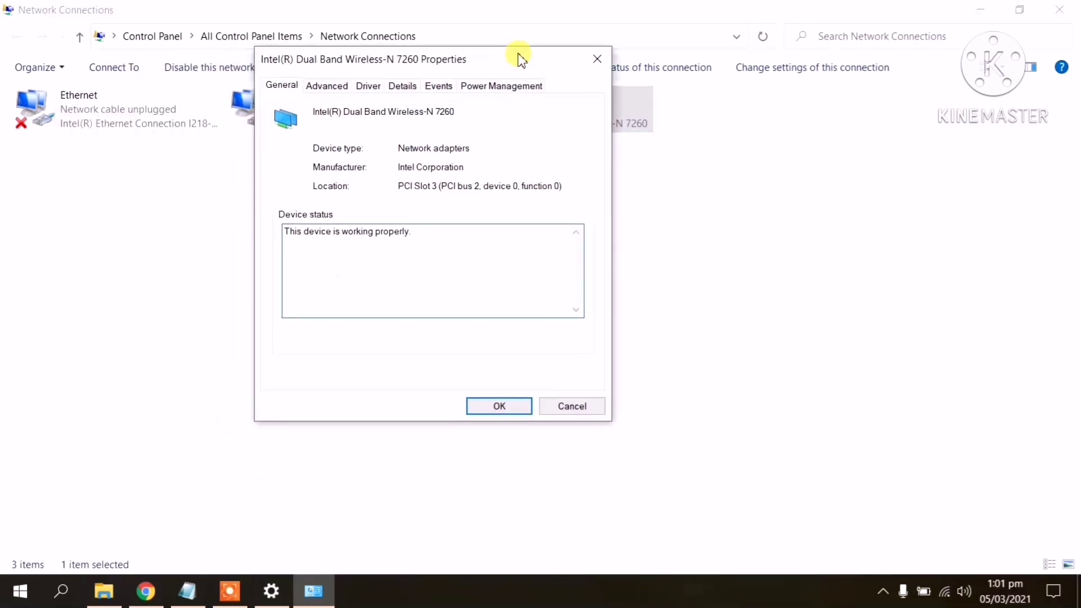
left_click(504, 88)
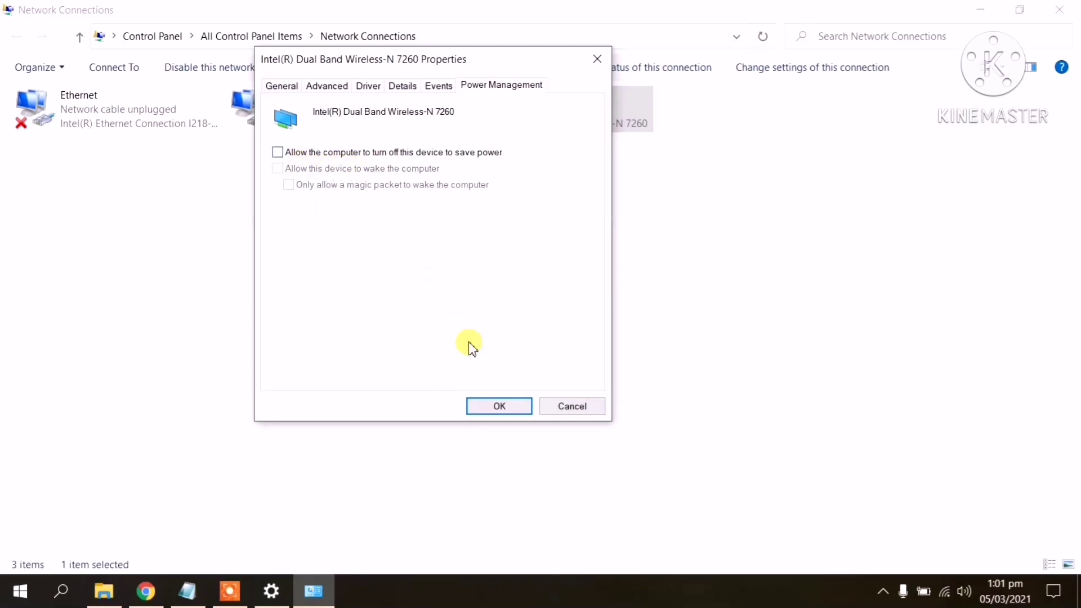
left_click(500, 406)
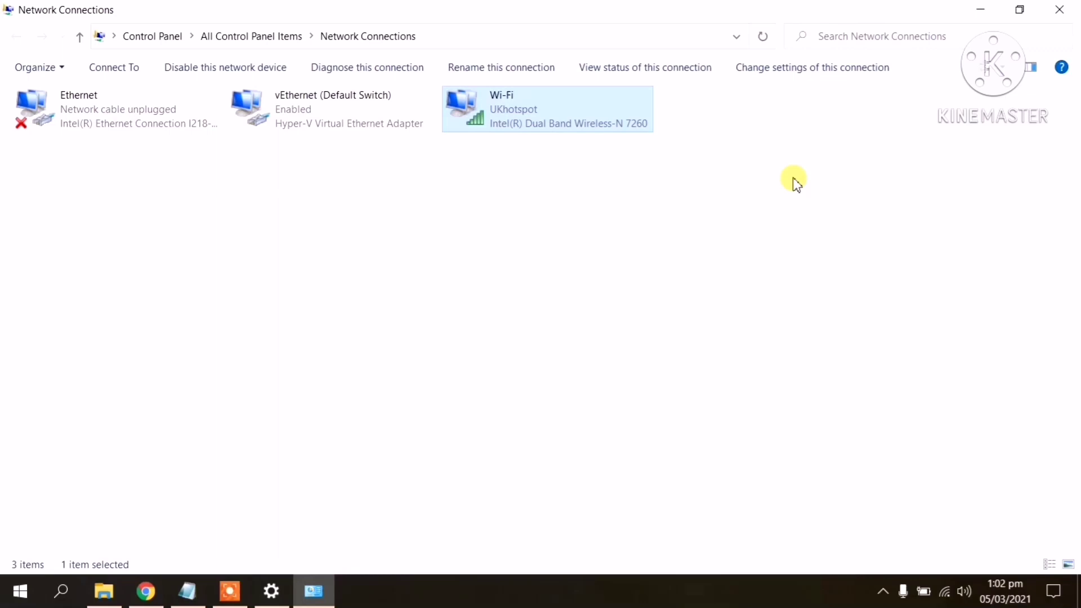
Close the network windows and open Device Manager from This PC's properties.
left_click(1063, 10)
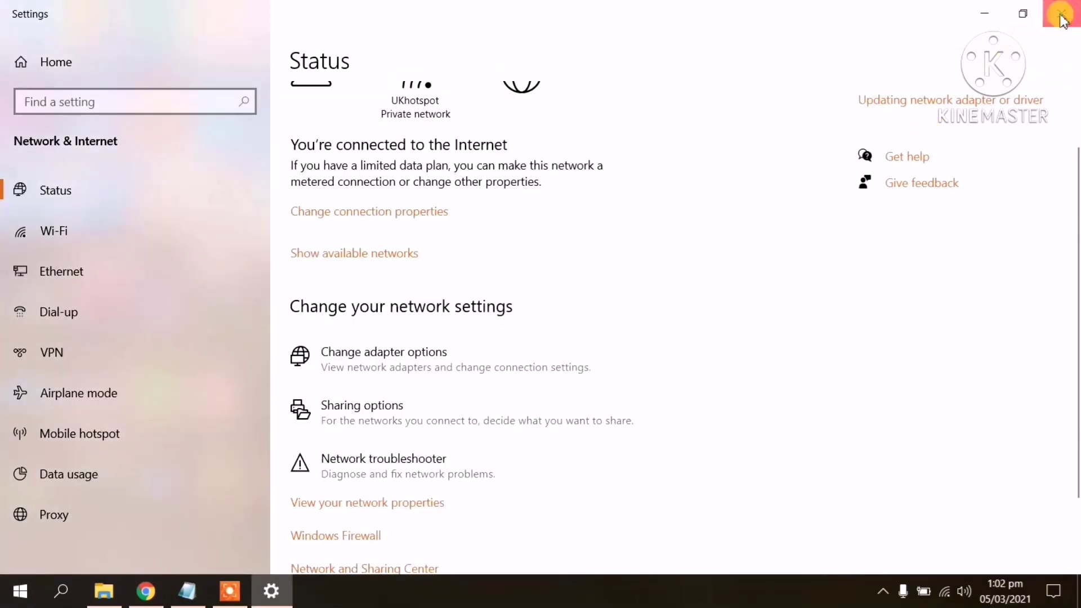
left_click(1063, 12)
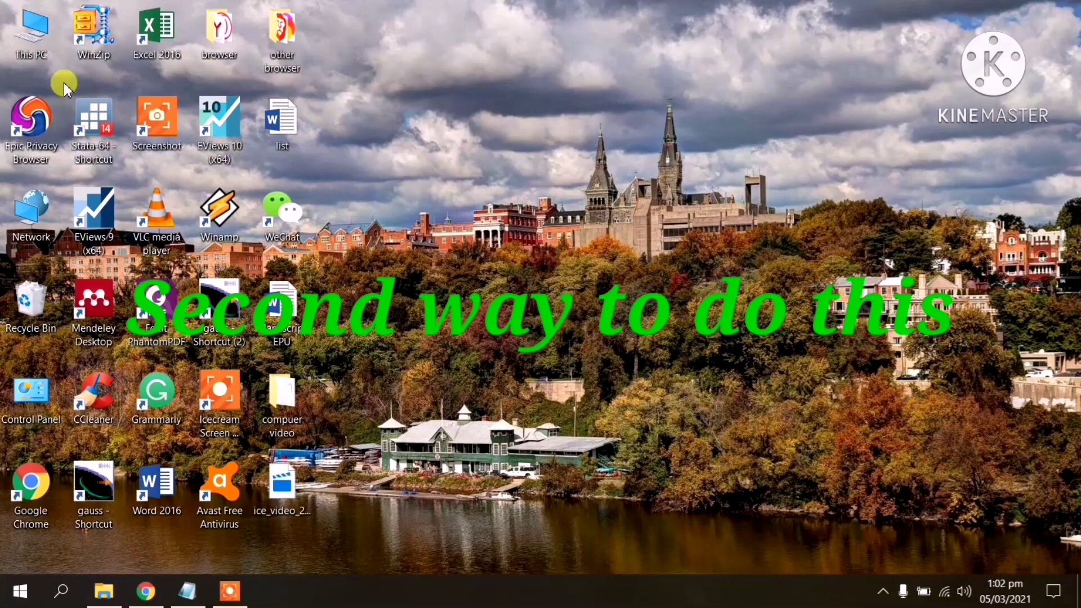
right_click(33, 45)
left_click(83, 246)
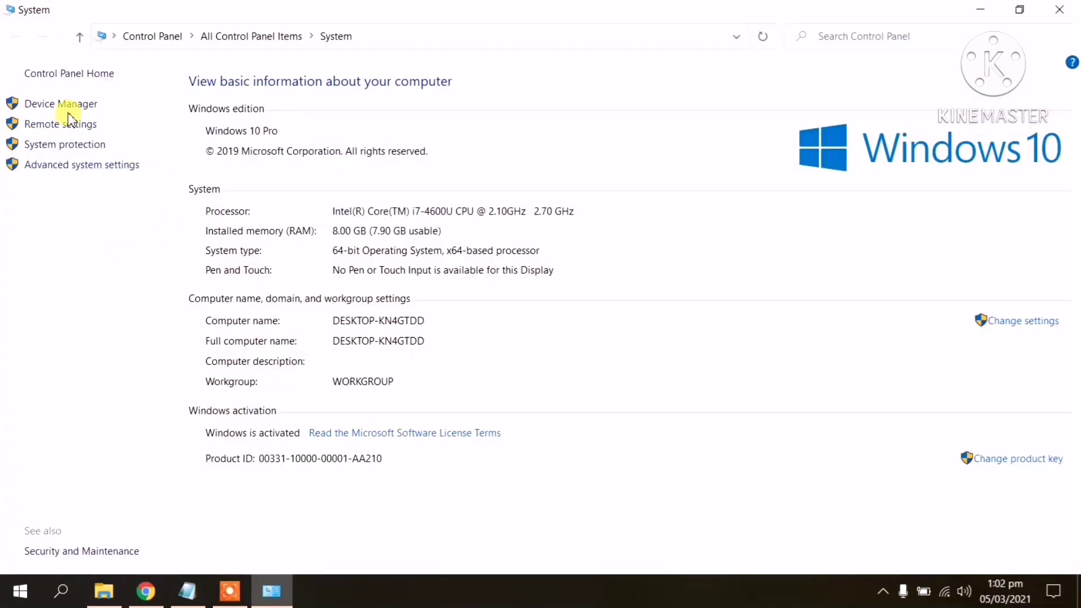
left_click(70, 114)
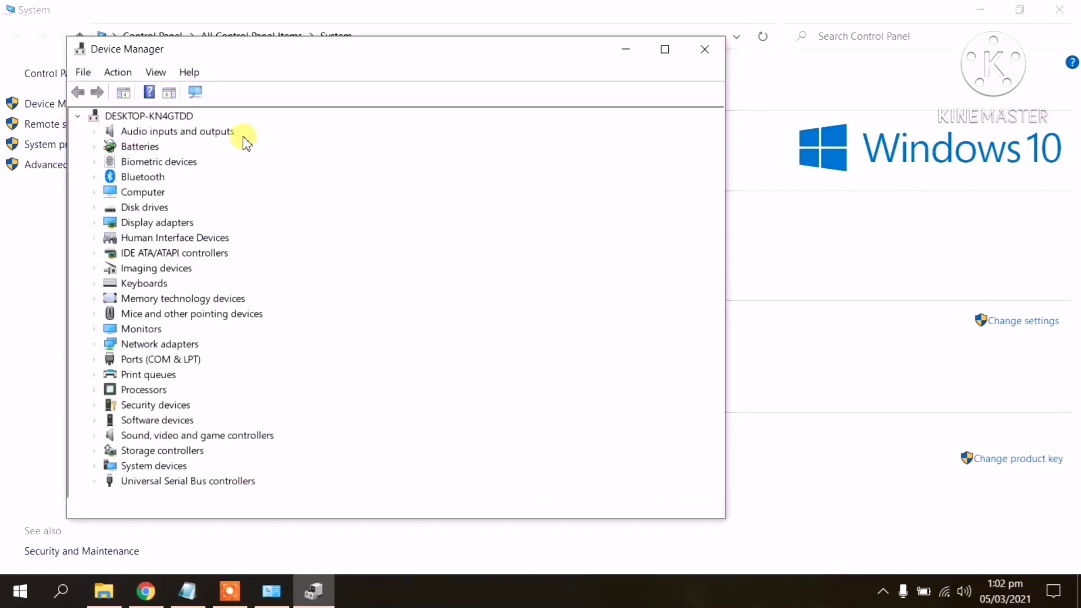
left_click_drag(313, 59, 452, 26)
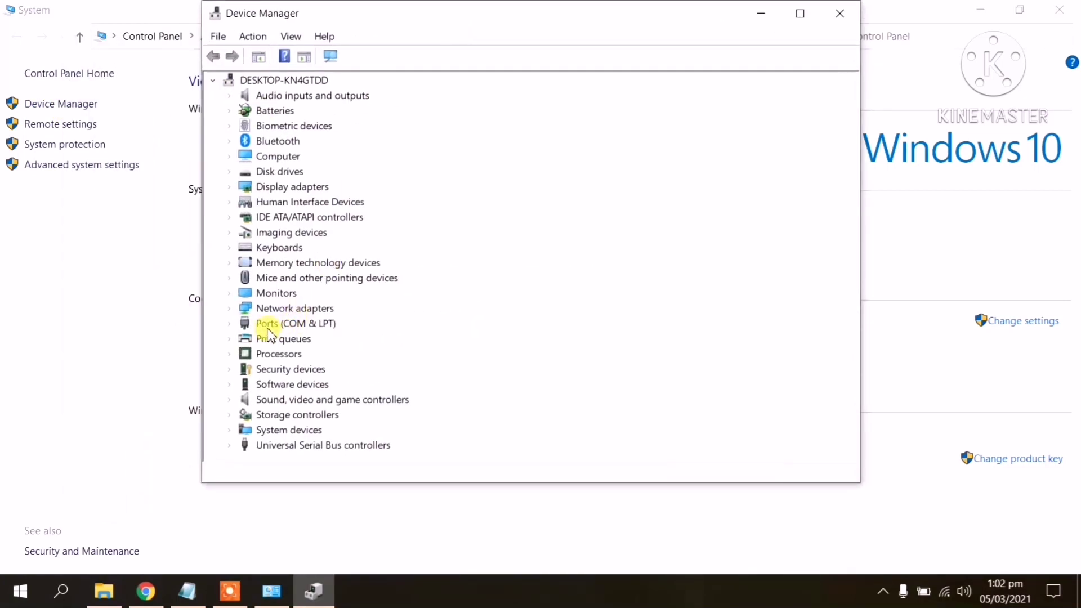
Turn off power-saving shutdown for the Intel Dual Band Wireless-N 7260 adapter, then close all windows.
left_click(230, 309)
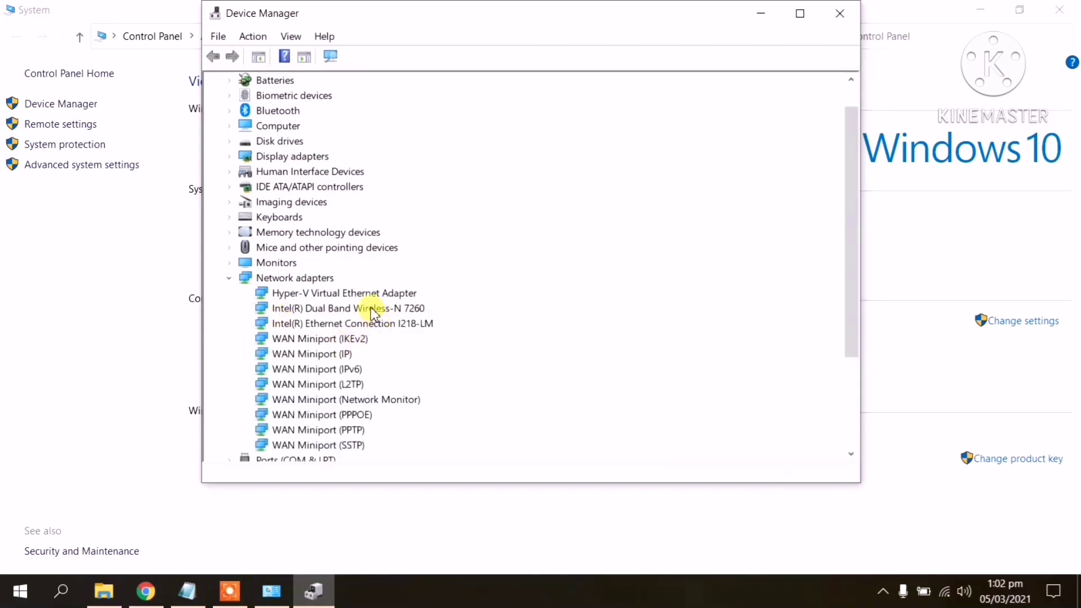
left_click(374, 309)
right_click(374, 310)
left_click(423, 407)
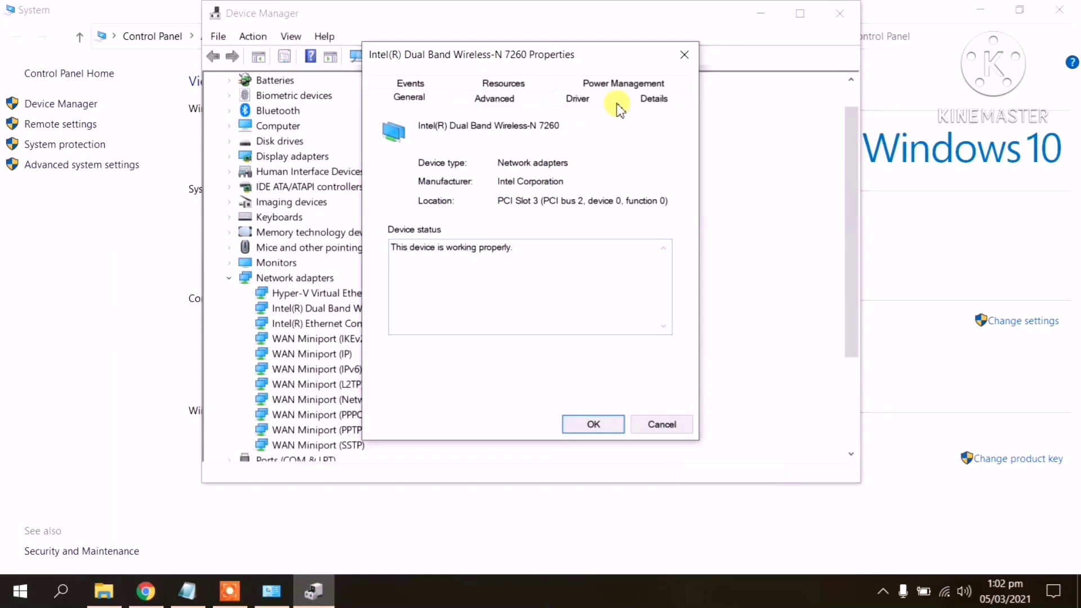
left_click(624, 83)
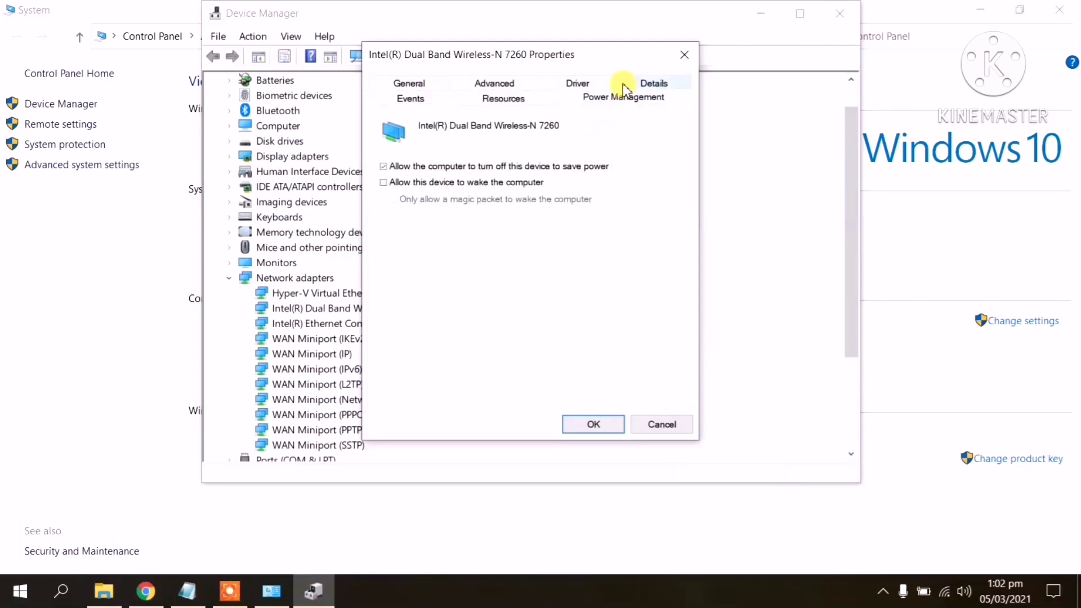
left_click(385, 167)
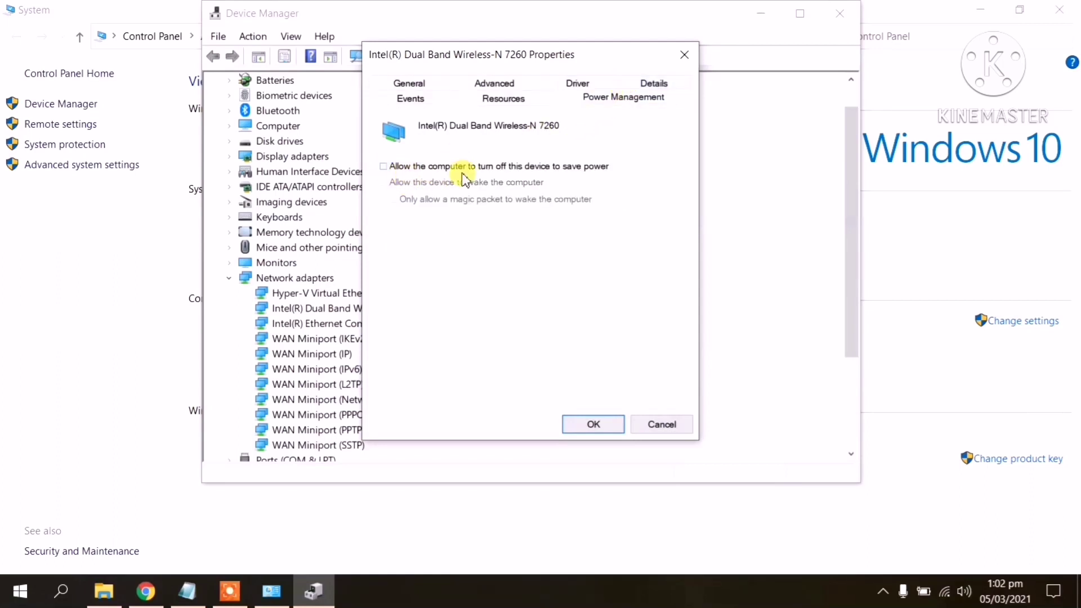
left_click(593, 424)
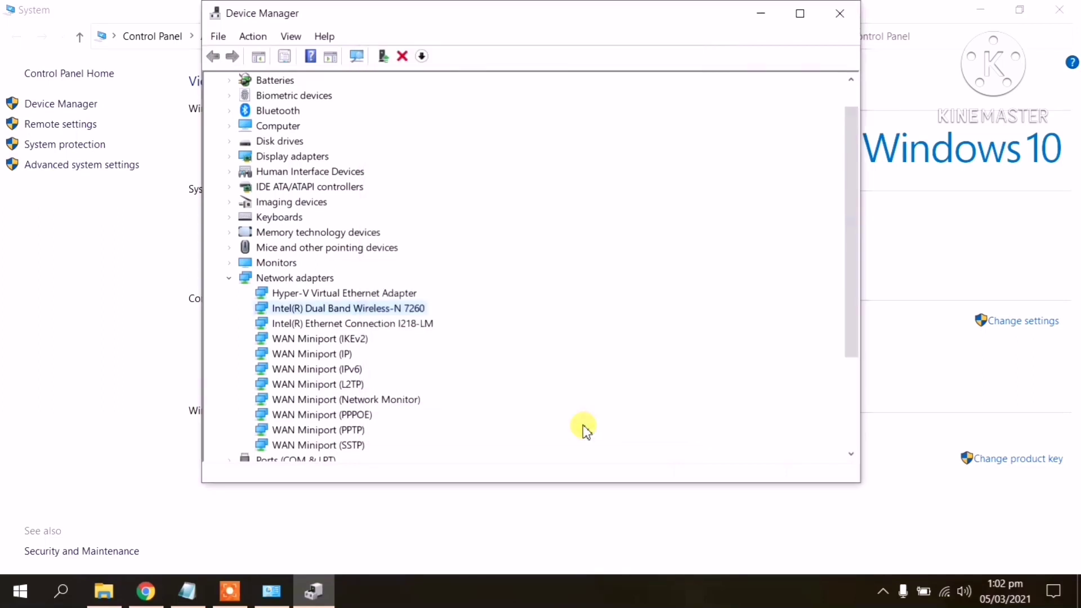
left_click(843, 16)
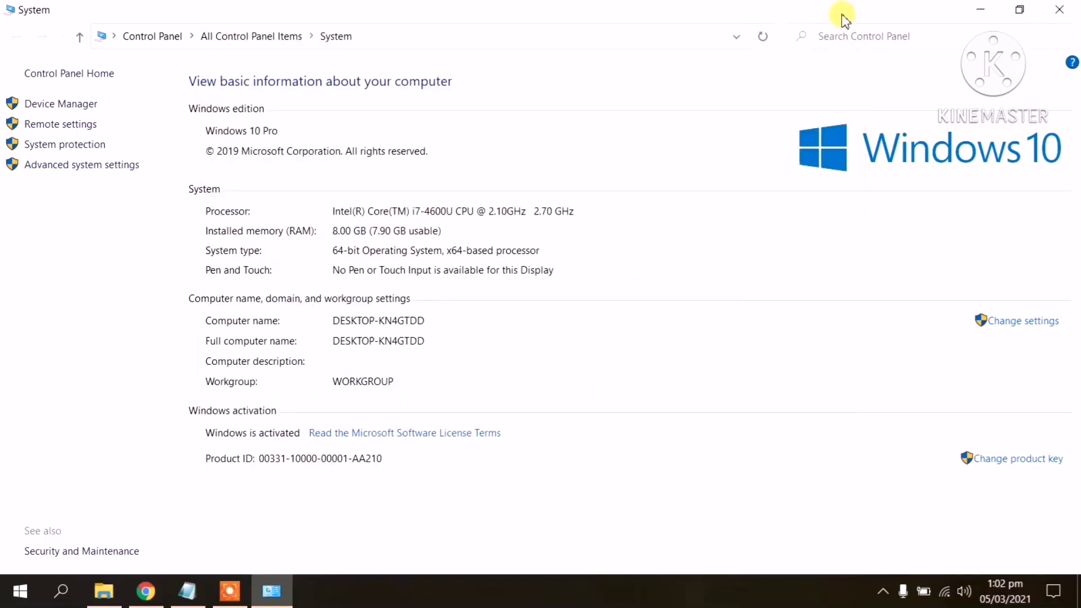
left_click(1071, 9)
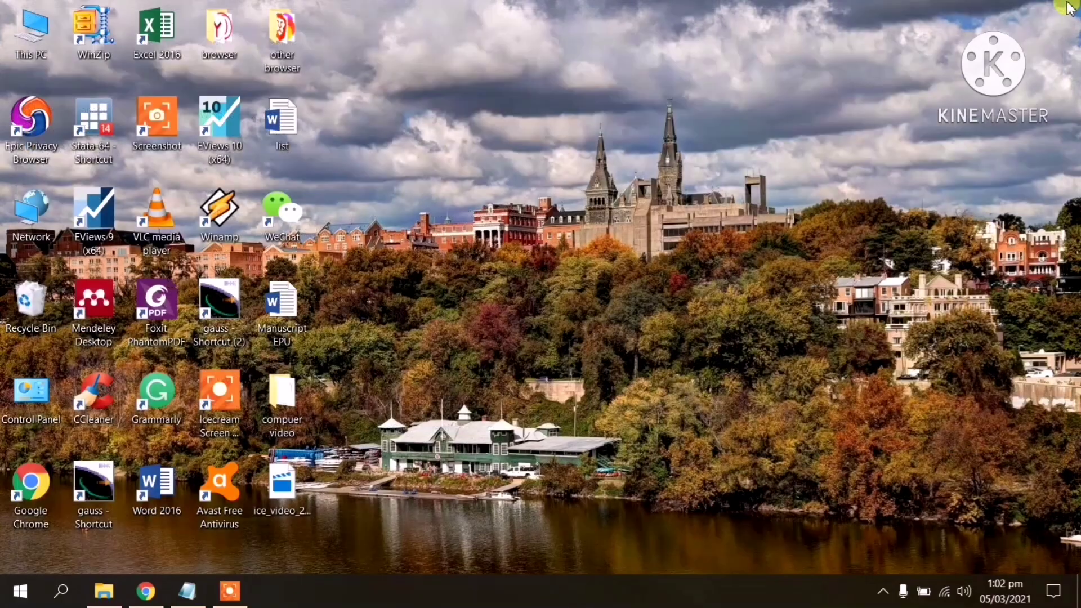
Refresh the desktop, open the Notepad DNS command list, and begin a Start search for 'command'.
right_click(543, 319)
left_click(584, 371)
left_click(207, 587)
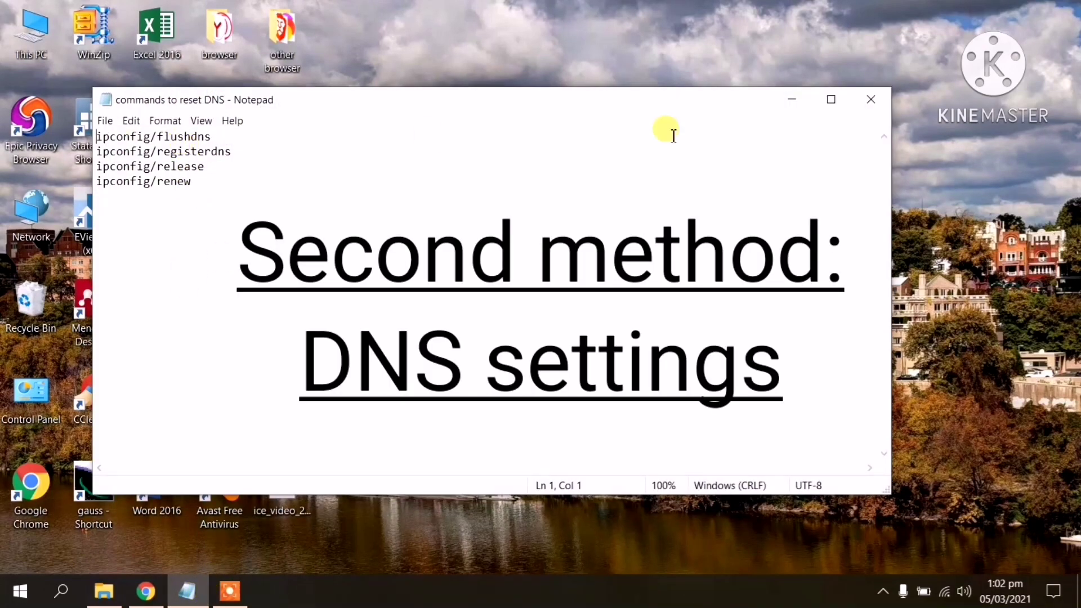
left_click(19, 592)
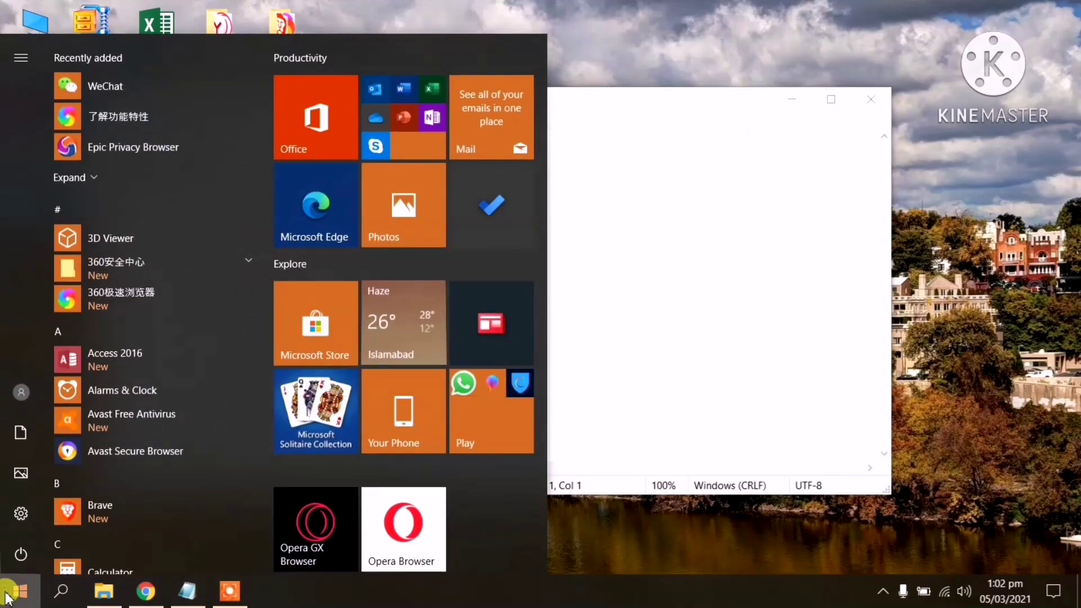
type("comm")
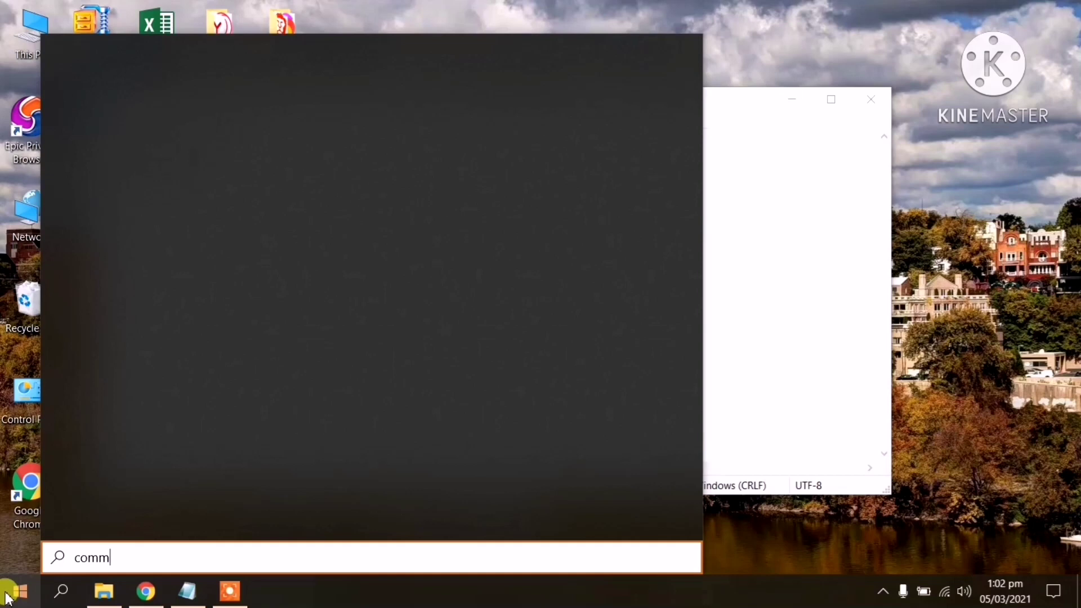
type("and")
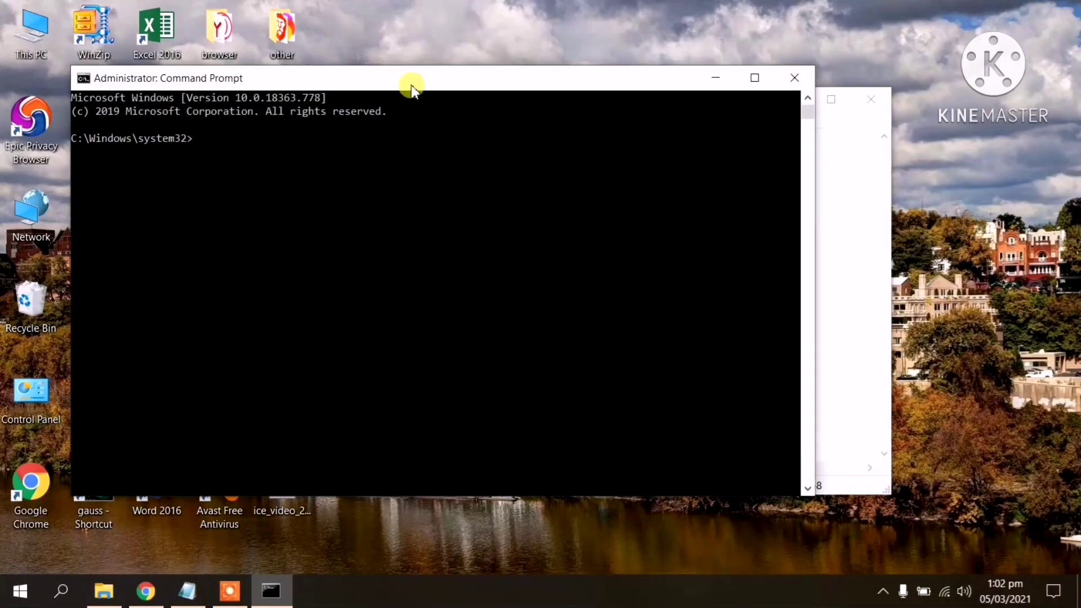
Copy ipconfig/flushdns from Notepad into the admin Command Prompt and run it.
left_click_drag(412, 85, 669, 80)
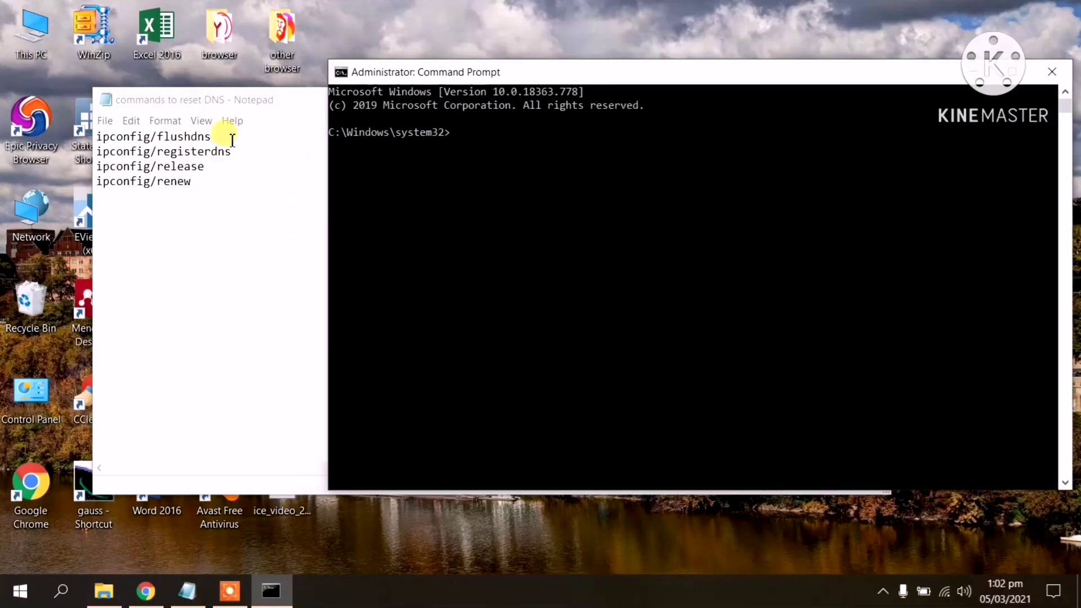
left_click_drag(212, 137, 90, 136)
right_click(116, 138)
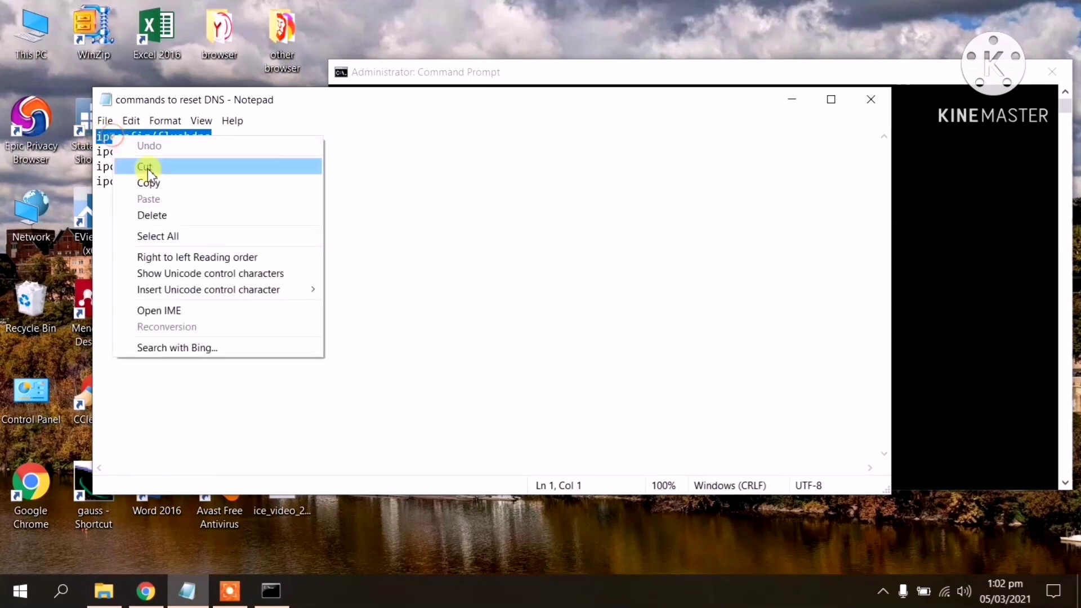
left_click(152, 183)
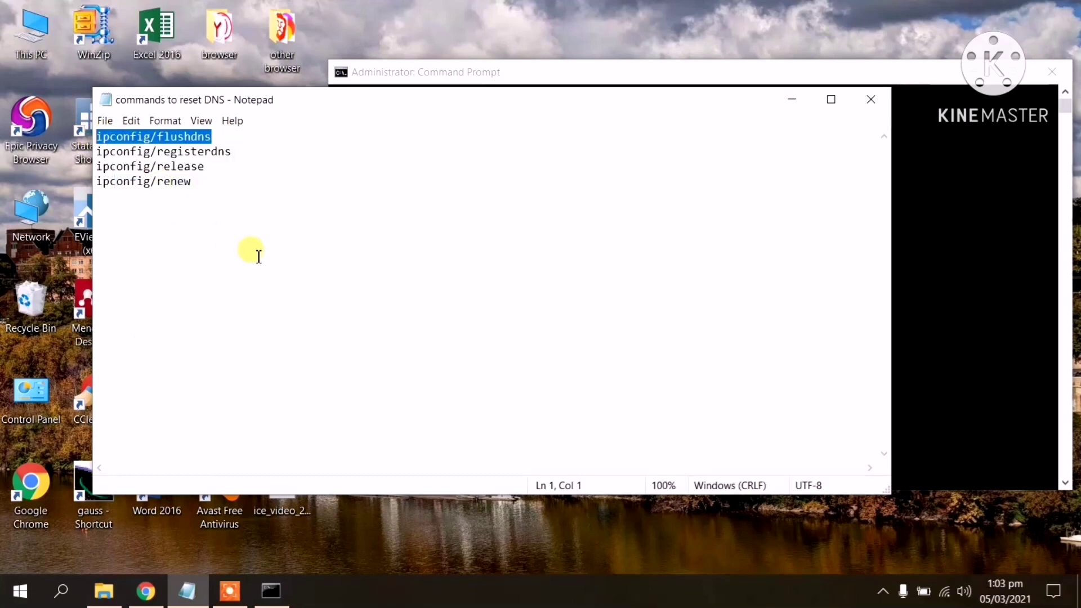
left_click(271, 591)
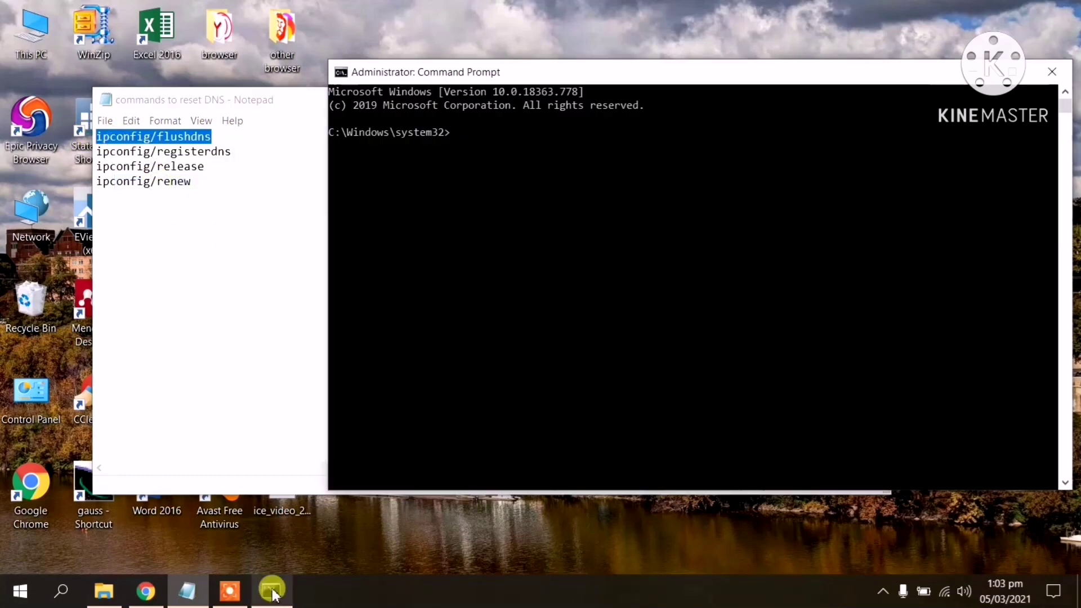
right_click(519, 144)
key("Return")
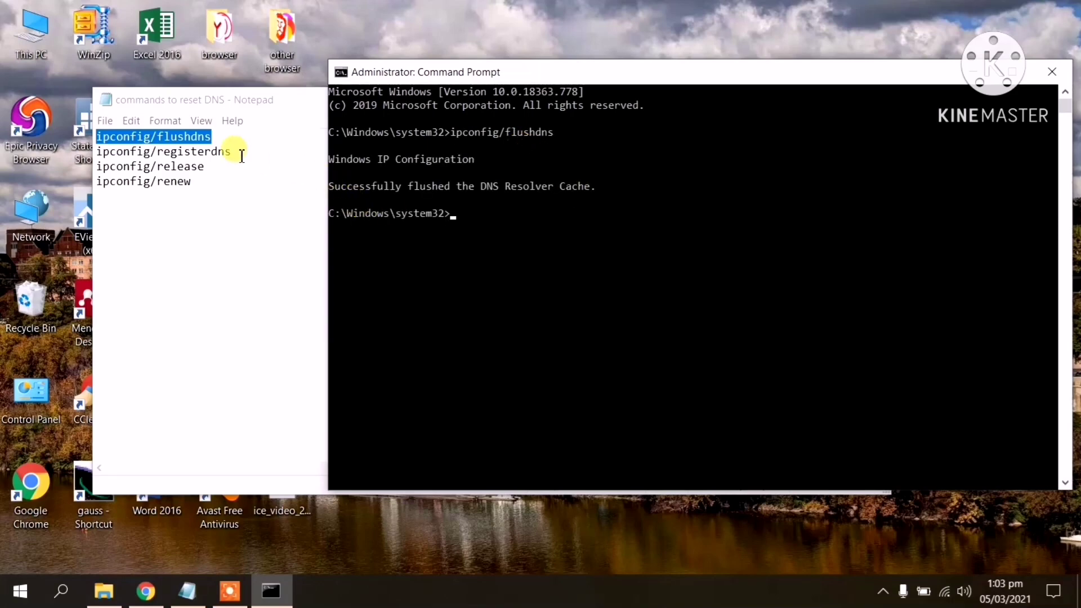
Copy ipconfig/registerdns from Notepad and paste it into the Command Prompt to run.
left_click_drag(231, 151, 119, 146)
right_click(121, 145)
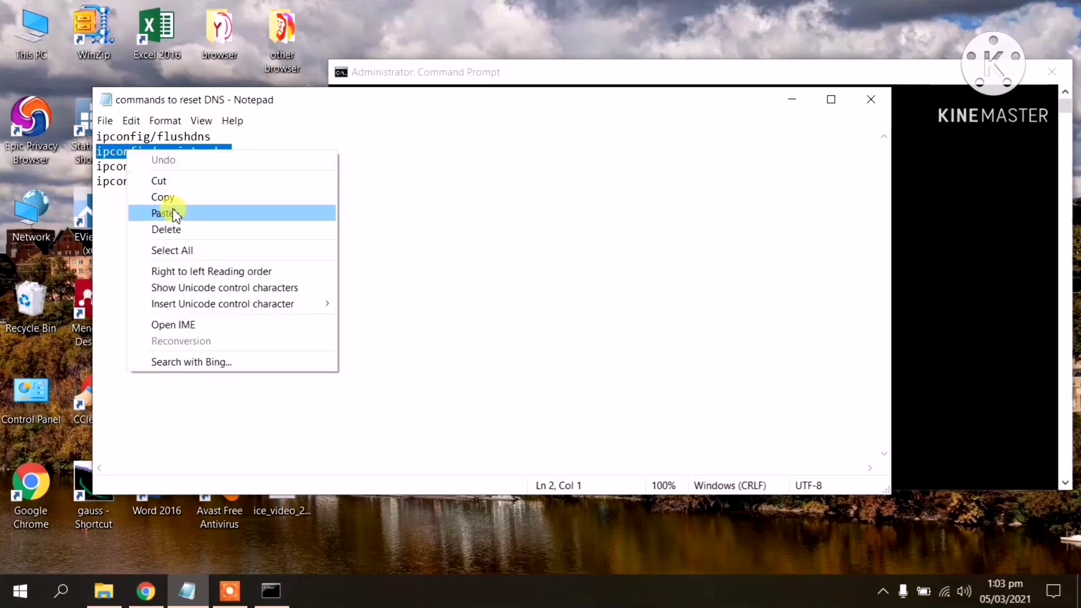
left_click(174, 197)
left_click(272, 595)
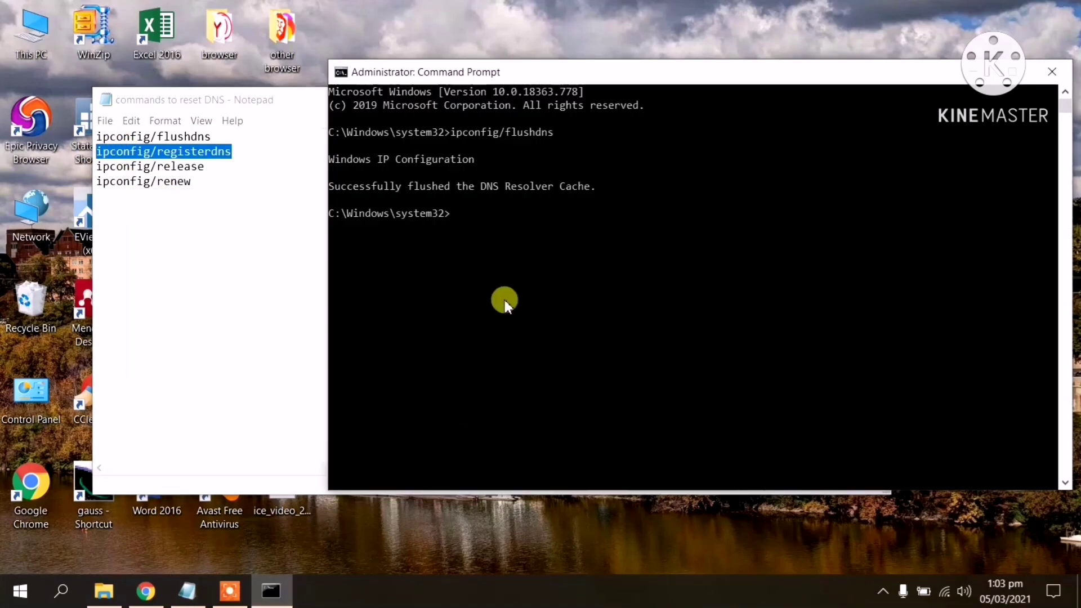
right_click(519, 230)
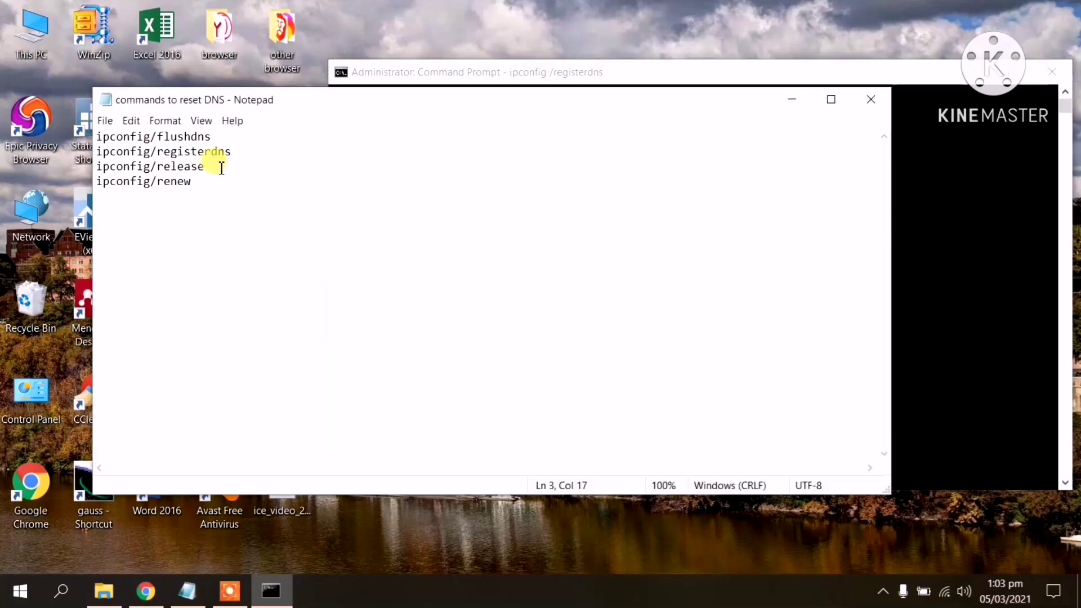
Copy ipconfig/release from Notepad into the Command Prompt and run it.
left_click_drag(221, 166, 112, 172)
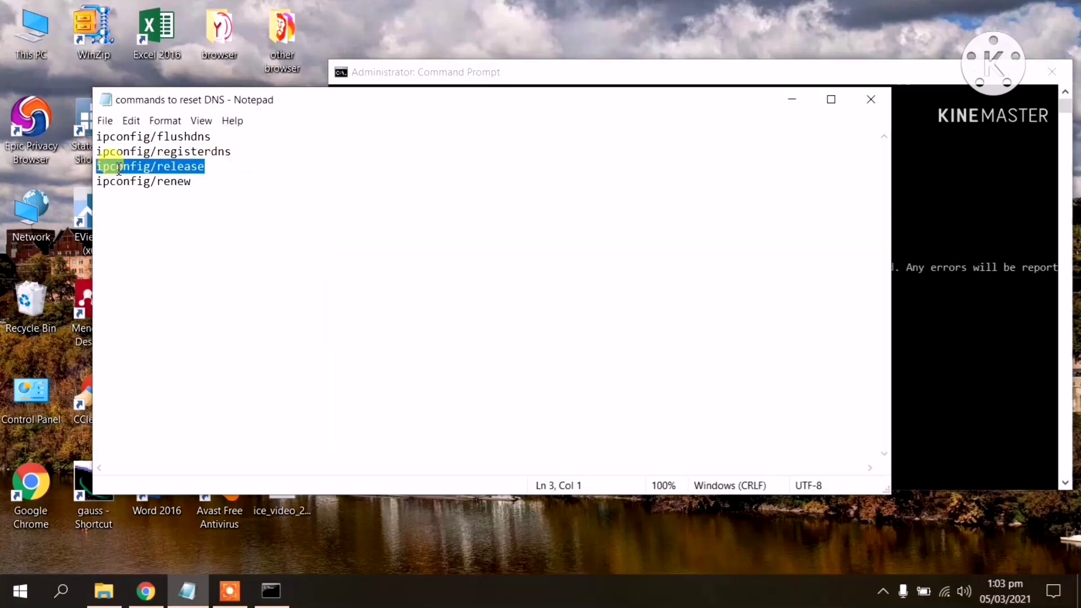
right_click(117, 174)
left_click(161, 211)
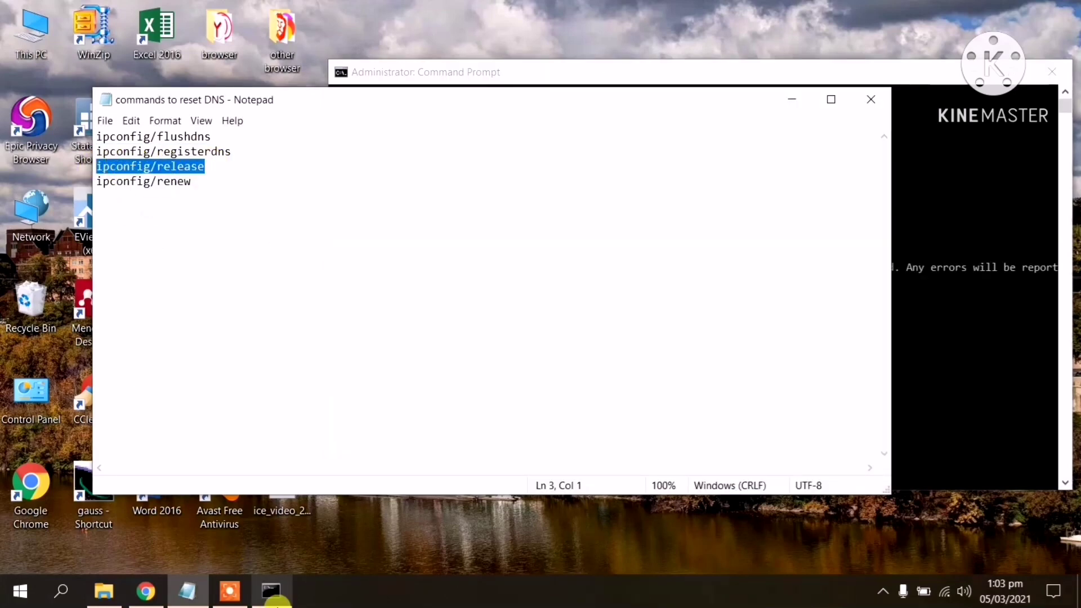
left_click(271, 592)
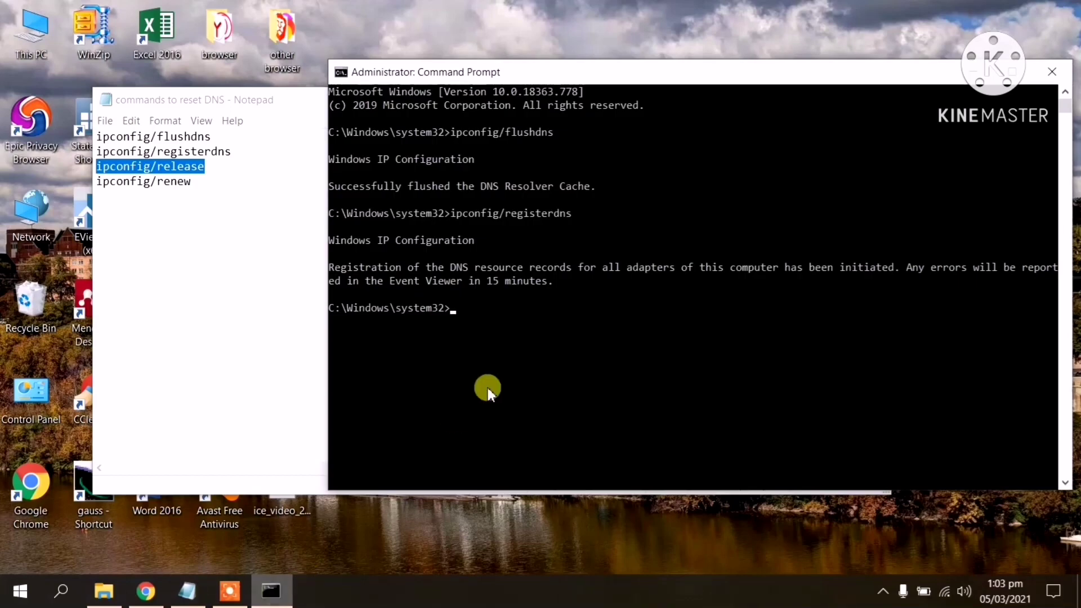
right_click(473, 318)
key("Return")
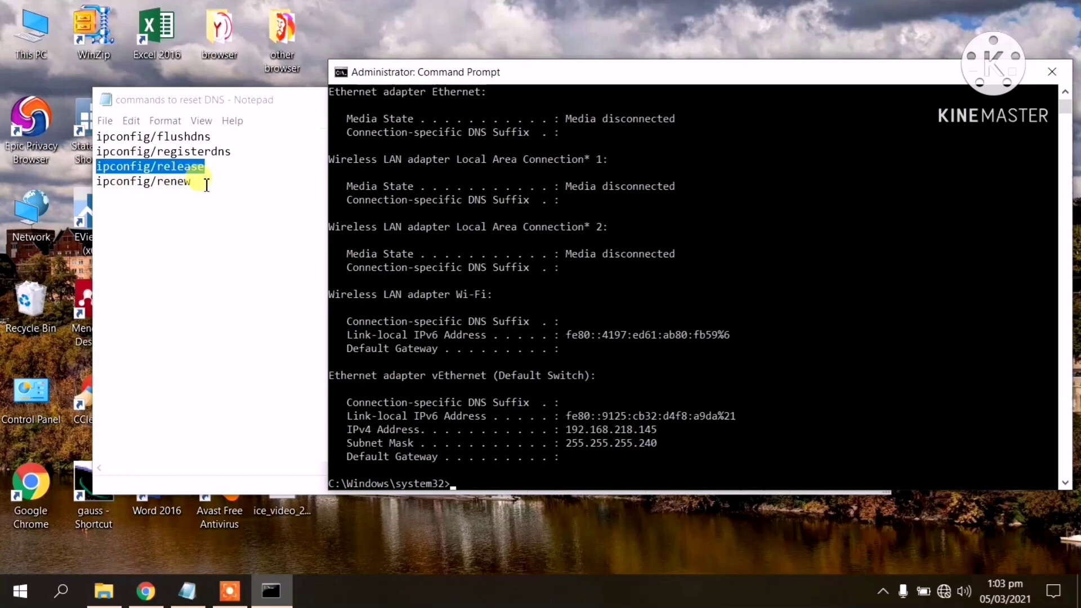
Copy ipconfig/renew from Notepad and bring the Command Prompt back to the front.
left_click_drag(195, 181, 87, 178)
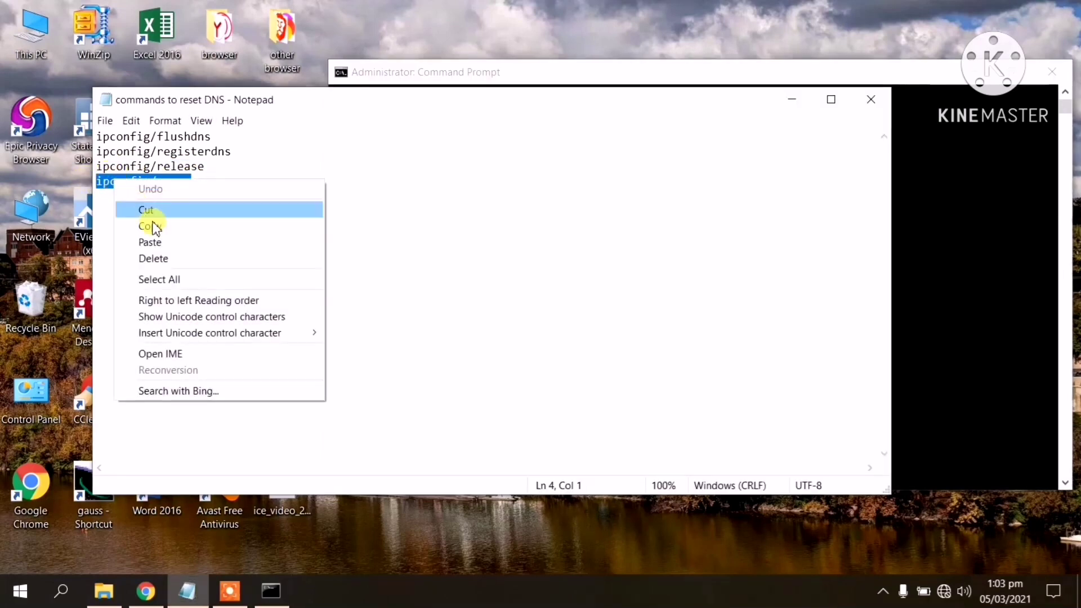
left_click(152, 226)
left_click(271, 591)
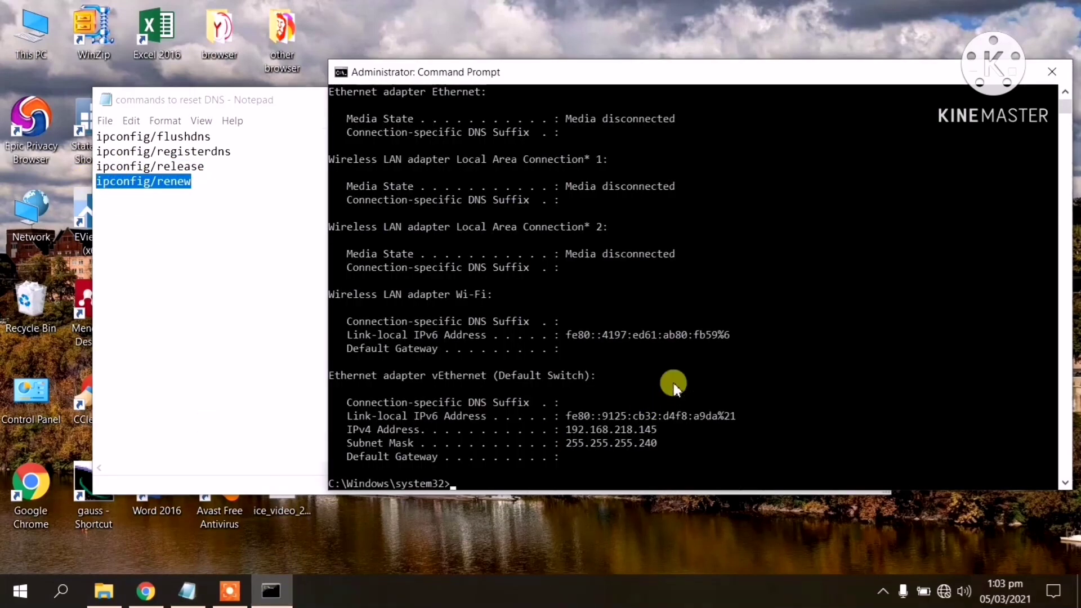
scroll(674, 383, "down", 2)
Paste and run ipconfig/renew so the Wi-Fi adapter gets 192.168.0.106.
right_click(495, 417)
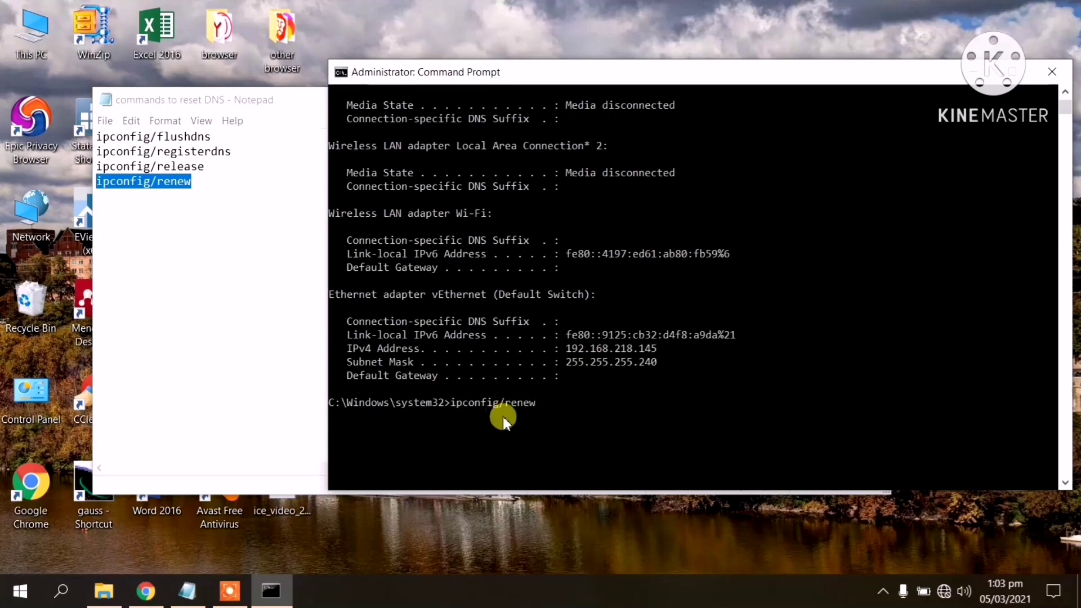
key("Return")
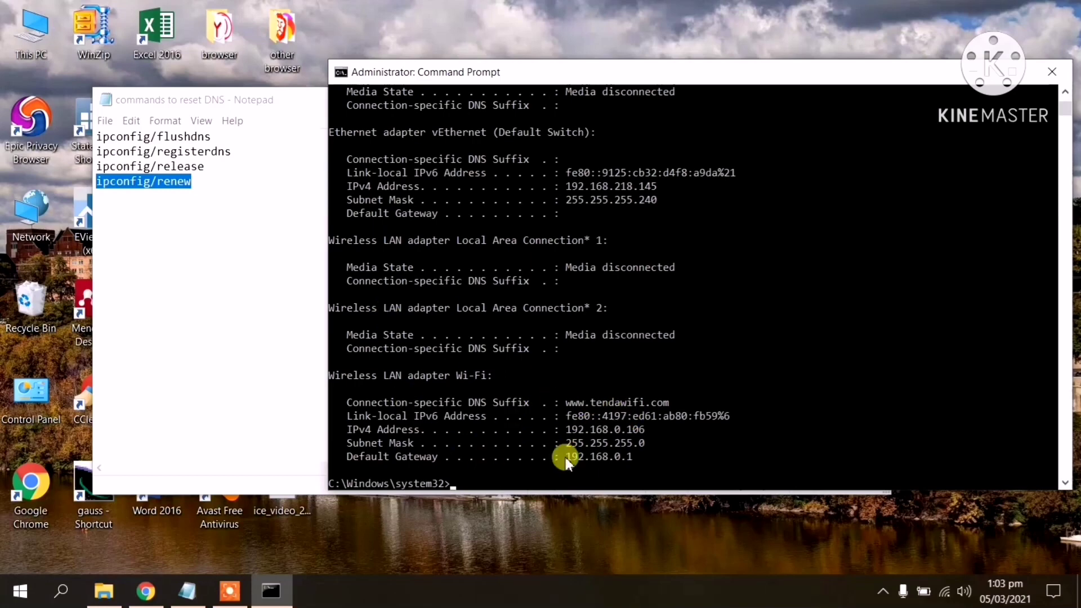
type("exit")
Close the console, move Notepad up, and start a 'Last method' line below the four commands.
key("Return")
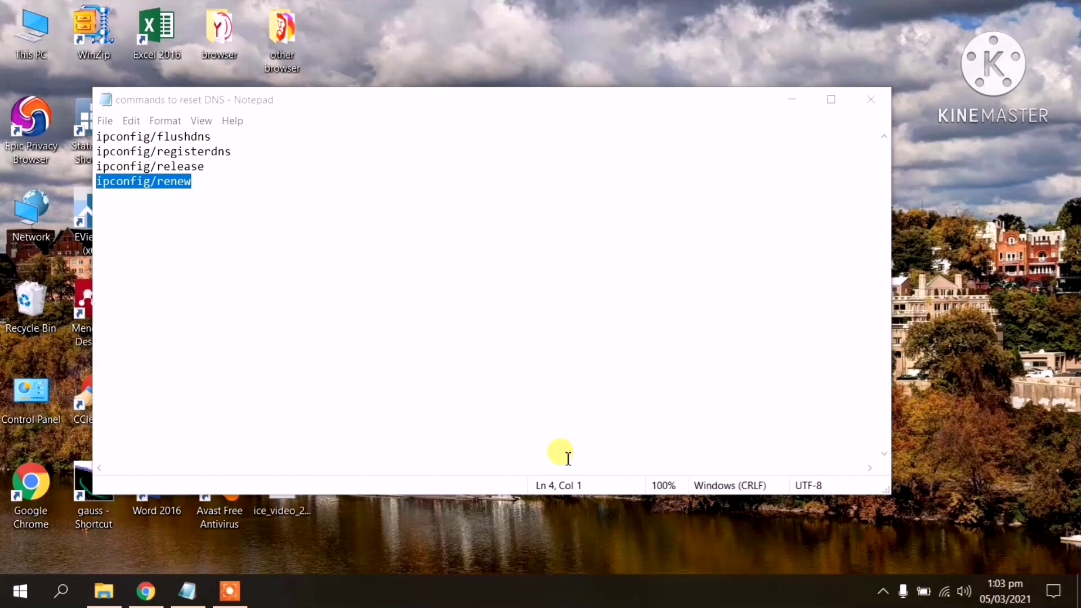
left_click_drag(664, 105, 608, 22)
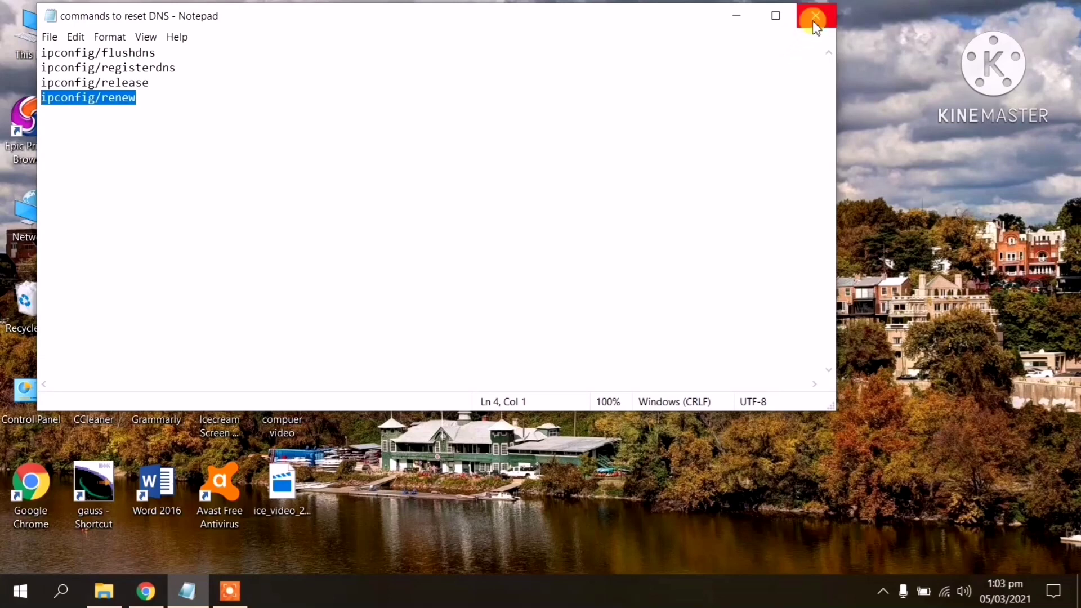
left_click(127, 140)
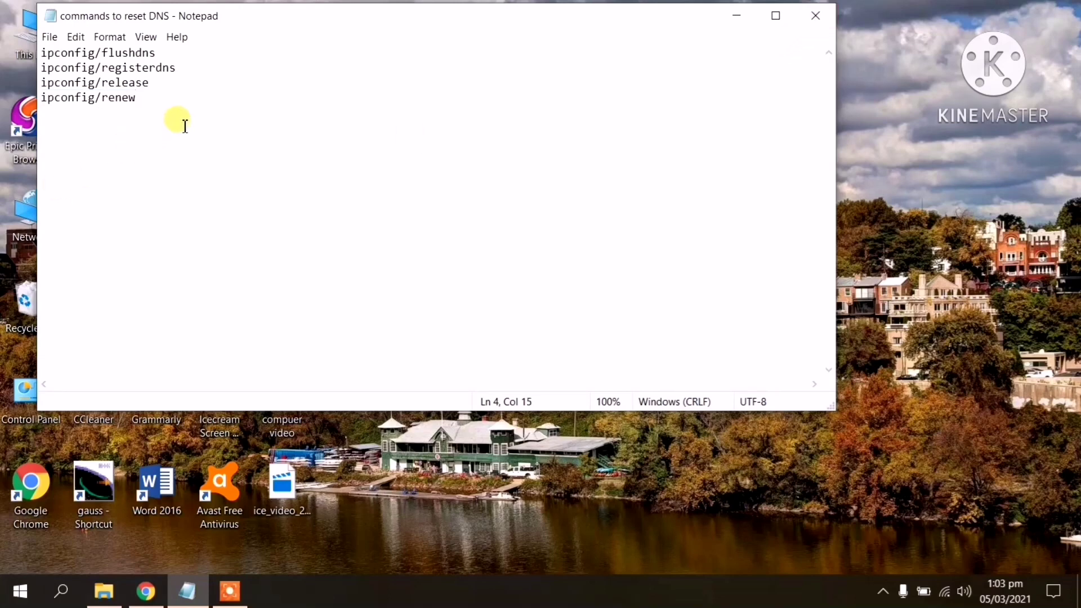
key("Return")
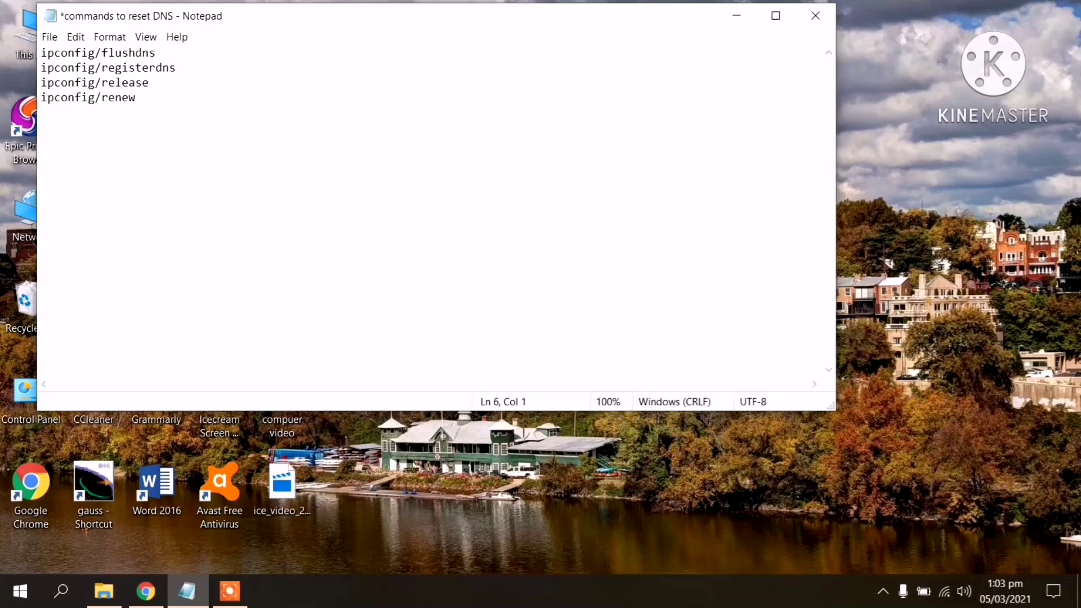
type("Last method")
Maximize Notepad and add the line 'turn off your router' below 'Last method', fixing the typo.
left_click(776, 16)
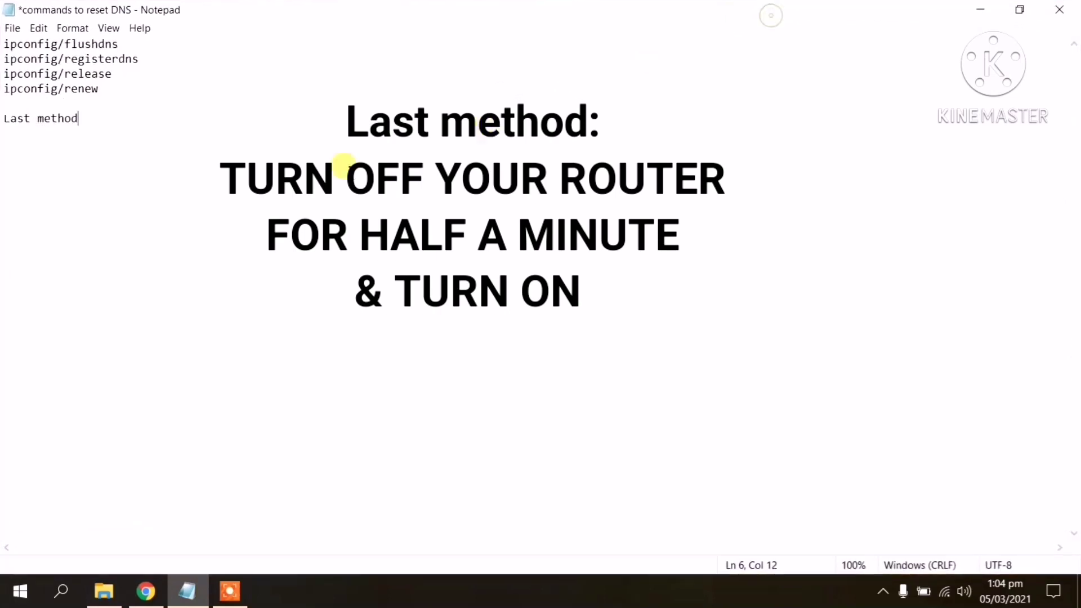
key("Return")
type("turn ")
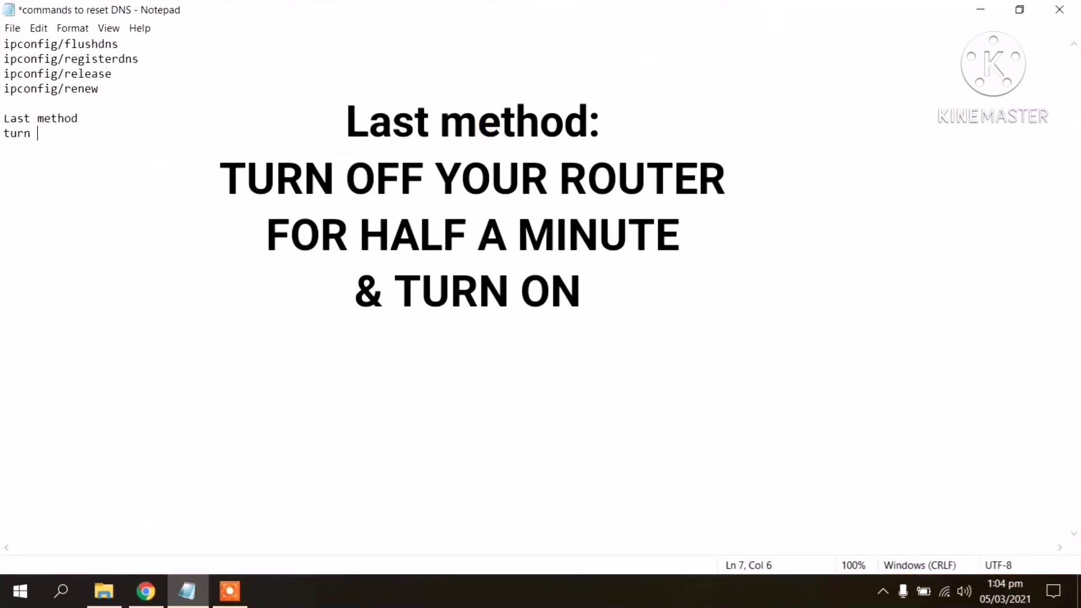
type("off your ro")
type("uther")
key("BackSpace")
key("BackSpace")
type("er")
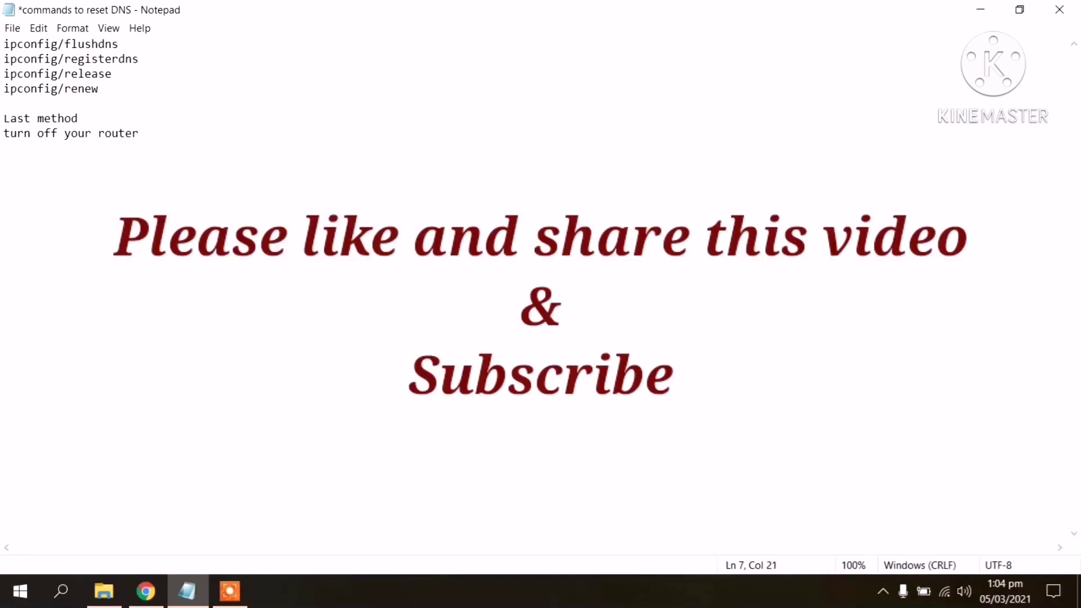